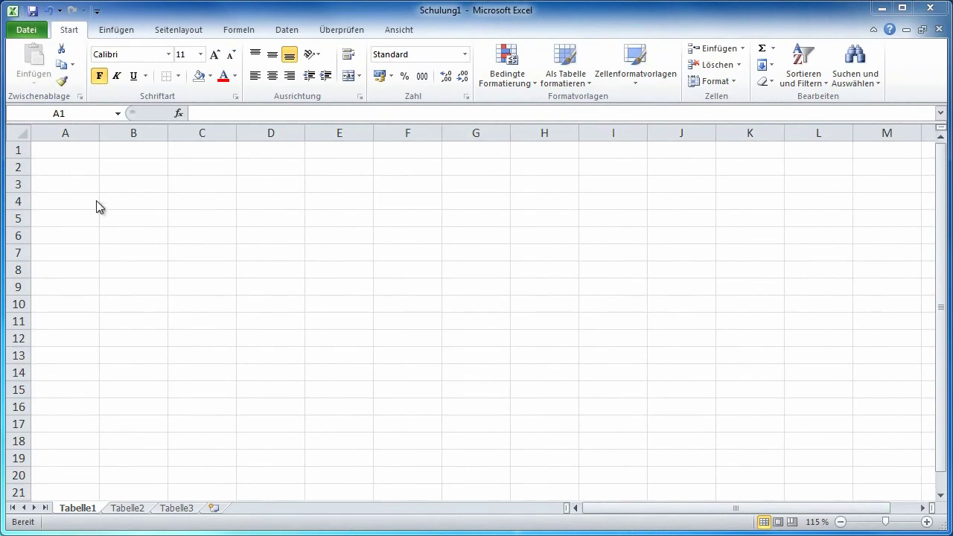
Browse the ribbon tabs Einfügen, Seitenlayout, Formeln, Daten, Überprüfen and Ansicht in turn
{"action": "left_click", "coordinate": [112, 28]}
{"action": "left_click", "coordinate": [132, 29]}
{"action": "left_click", "coordinate": [176, 29]}
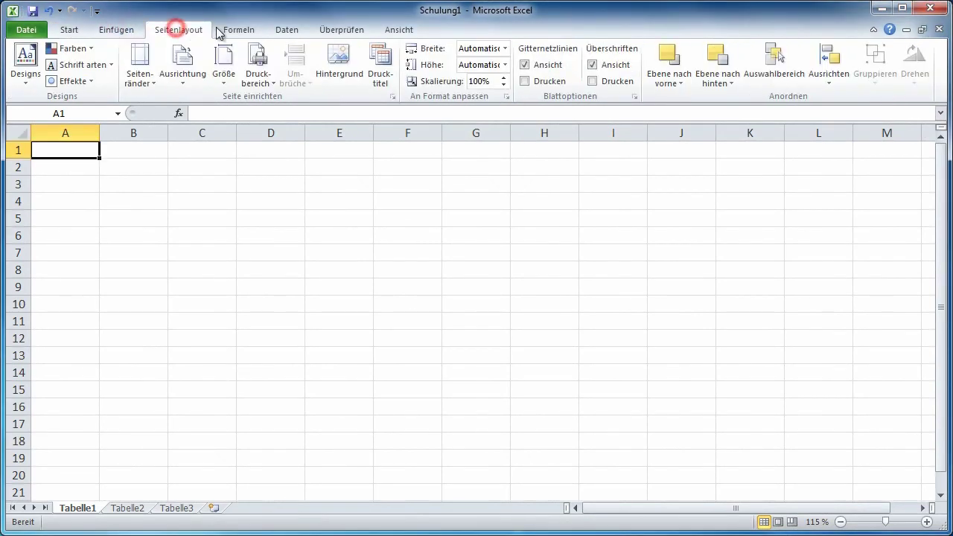
{"action": "left_click", "coordinate": [222, 30]}
{"action": "left_click", "coordinate": [268, 30]}
{"action": "left_click", "coordinate": [330, 28]}
{"action": "left_click", "coordinate": [391, 30]}
Open the Datei information view for Schulung1, then go back to the worksheet via Start
{"action": "left_click", "coordinate": [31, 30]}
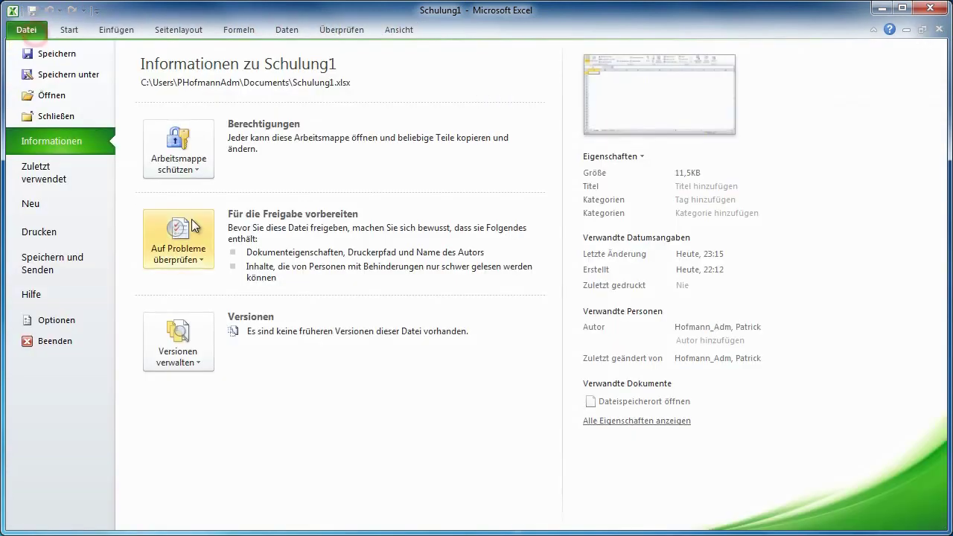
{"action": "left_click", "coordinate": [68, 29]}
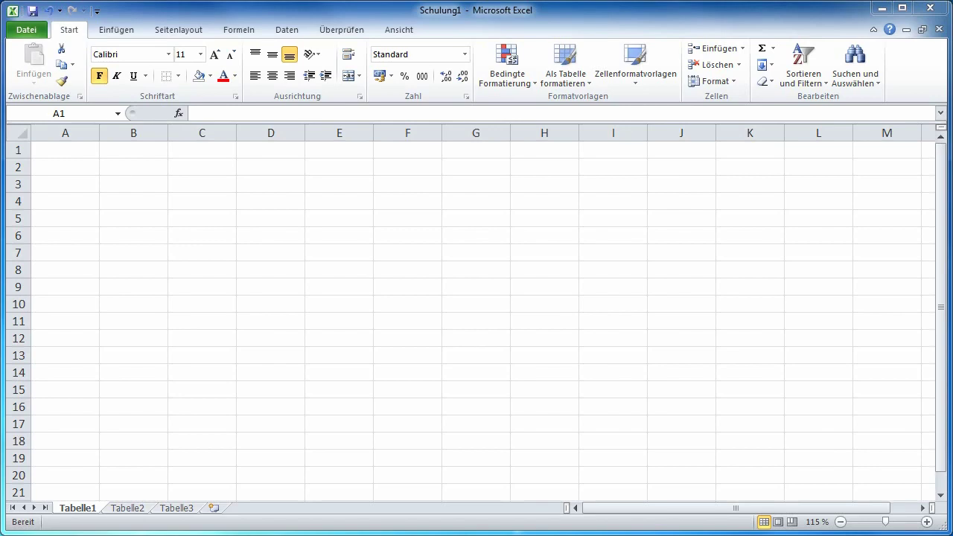
Practise selecting cells in Mappe1: A1, a large block from A1, then F13, A1 and A2
{"action": "left_click", "coordinate": [139, 195]}
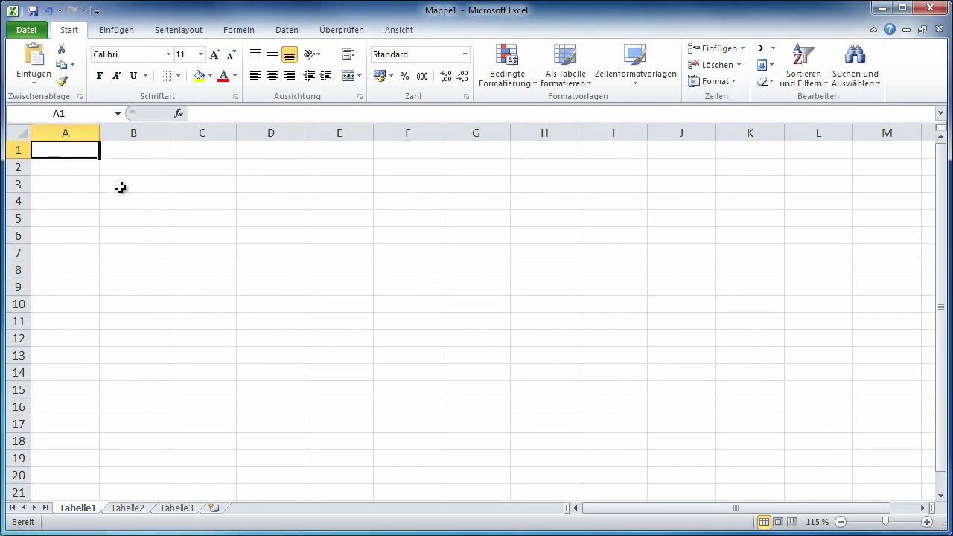
{"action": "left_click", "coordinate": [151, 204]}
{"action": "mouse_move", "coordinate": [67, 152]}
{"action": "left_mouse_down"}
{"action": "mouse_move", "coordinate": [170, 217]}
{"action": "mouse_move", "coordinate": [844, 481]}
{"action": "left_mouse_up"}
{"action": "left_click", "coordinate": [376, 350]}
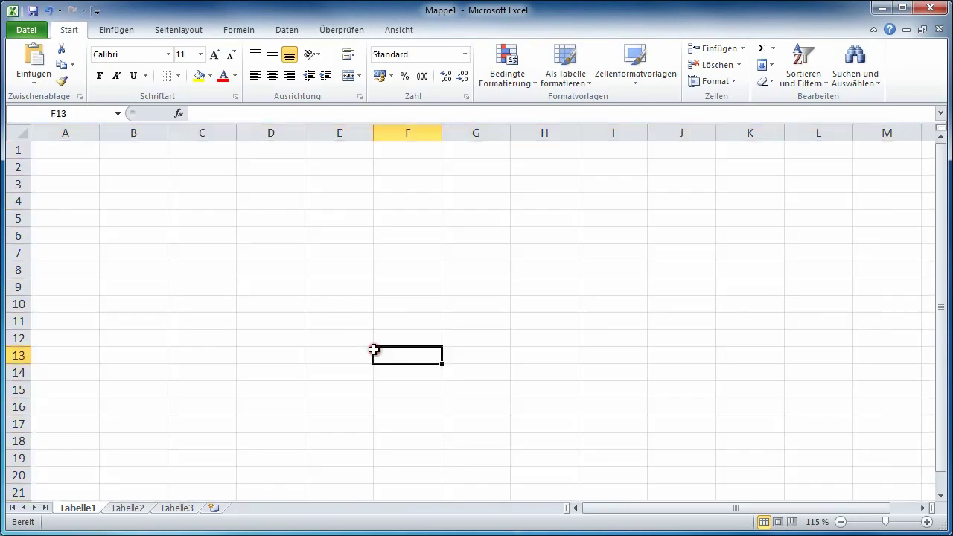
{"action": "left_click", "coordinate": [58, 151]}
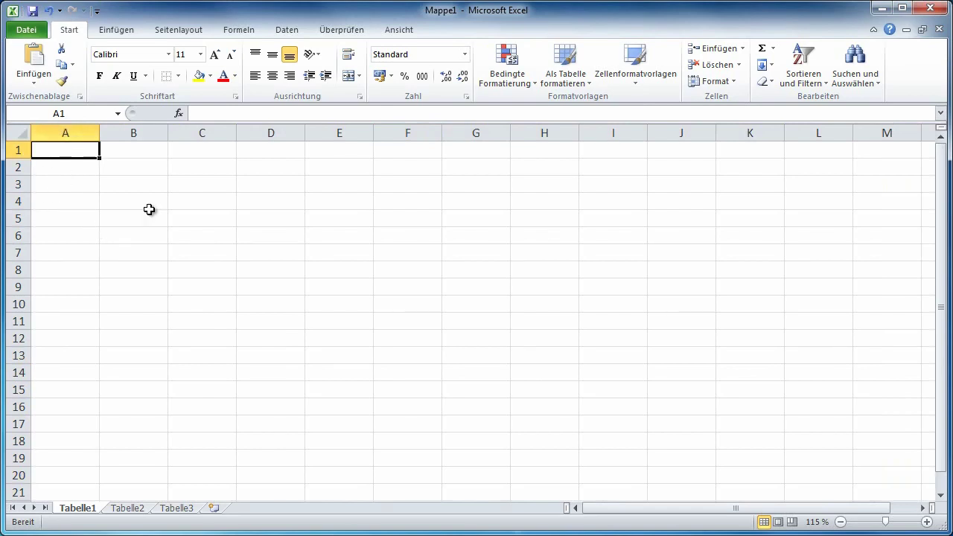
{"action": "left_click", "coordinate": [67, 169]}
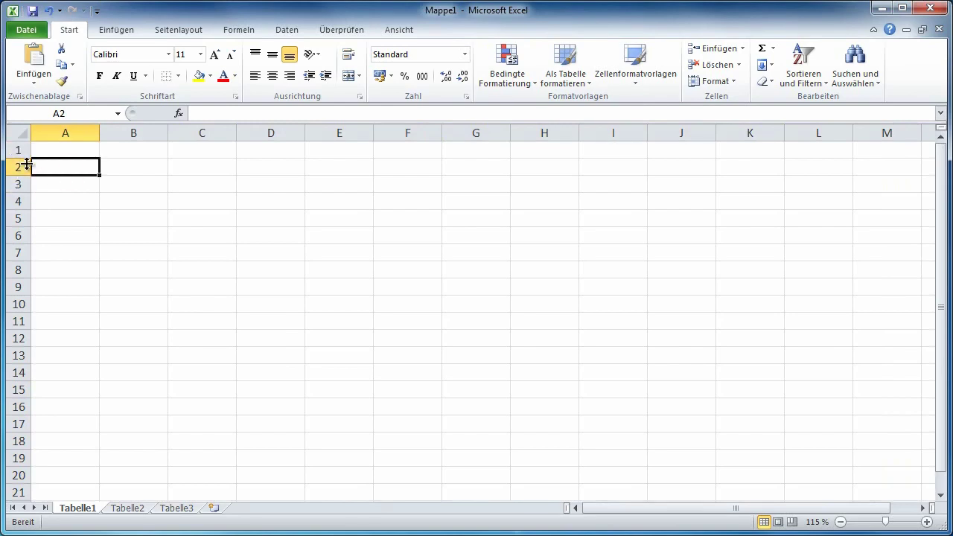
{"action": "left_click", "coordinate": [124, 360]}
{"action": "scroll", "coordinate": [202, 251], "scroll_direction": "down", "scroll_amount": 1}
{"action": "scroll", "coordinate": [195, 256], "scroll_direction": "down", "scroll_amount": 5}
{"action": "scroll", "coordinate": [193, 261], "scroll_direction": "down", "scroll_amount": 7}
{"action": "scroll", "coordinate": [189, 263], "scroll_direction": "down", "scroll_amount": 3}
{"action": "scroll", "coordinate": [189, 268], "scroll_direction": "down", "scroll_amount": 8}
{"action": "scroll", "coordinate": [185, 271], "scroll_direction": "down", "scroll_amount": 9}
{"action": "scroll", "coordinate": [177, 275], "scroll_direction": "down", "scroll_amount": 6}
{"action": "scroll", "coordinate": [174, 276], "scroll_direction": "down", "scroll_amount": 4}
{"action": "scroll", "coordinate": [172, 274], "scroll_direction": "up", "scroll_amount": 20}
{"action": "scroll", "coordinate": [165, 272], "scroll_direction": "up", "scroll_amount": 10}
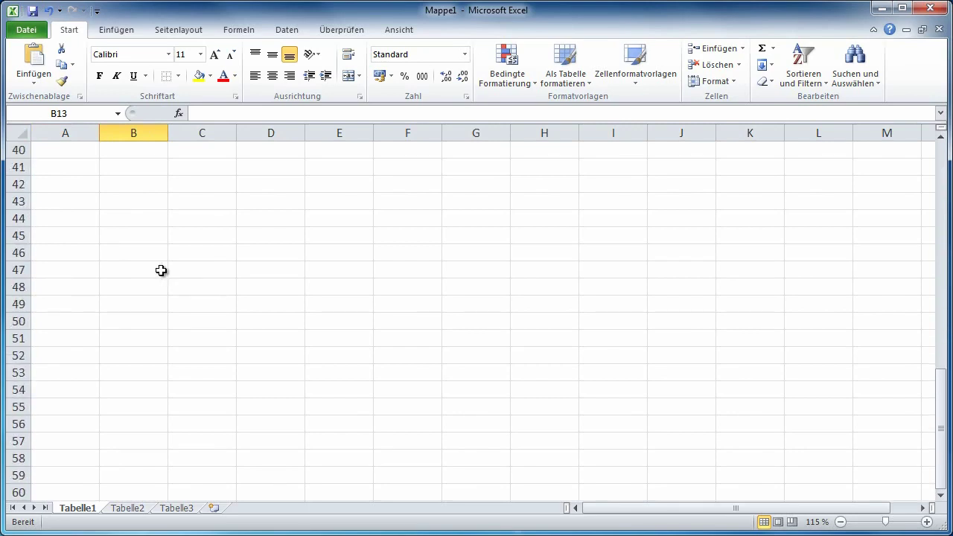
{"action": "scroll", "coordinate": [152, 269], "scroll_direction": "up", "scroll_amount": 13}
{"action": "left_click", "coordinate": [62, 219]}
{"action": "left_click", "coordinate": [49, 156]}
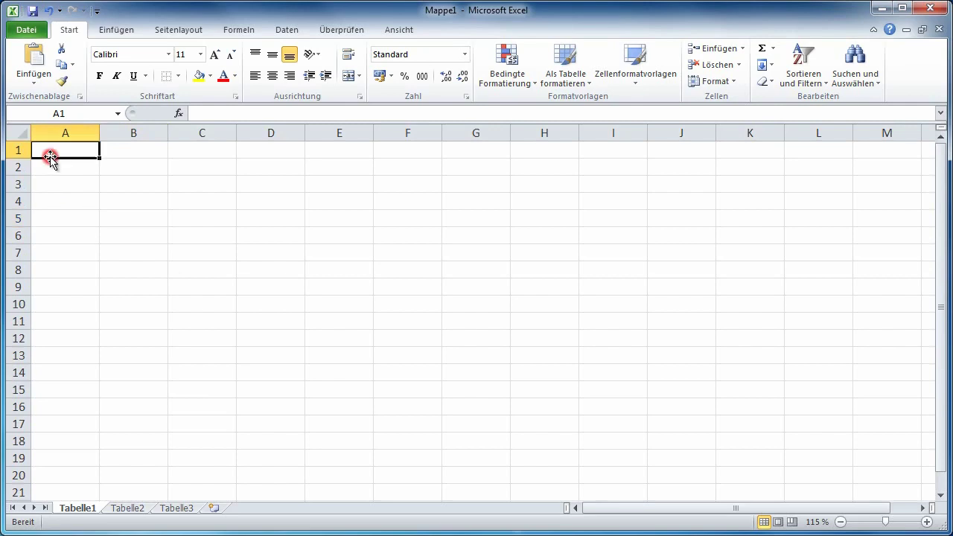
{"action": "left_click_drag", "start_coordinate": [621, 507], "coordinate": [698, 509]}
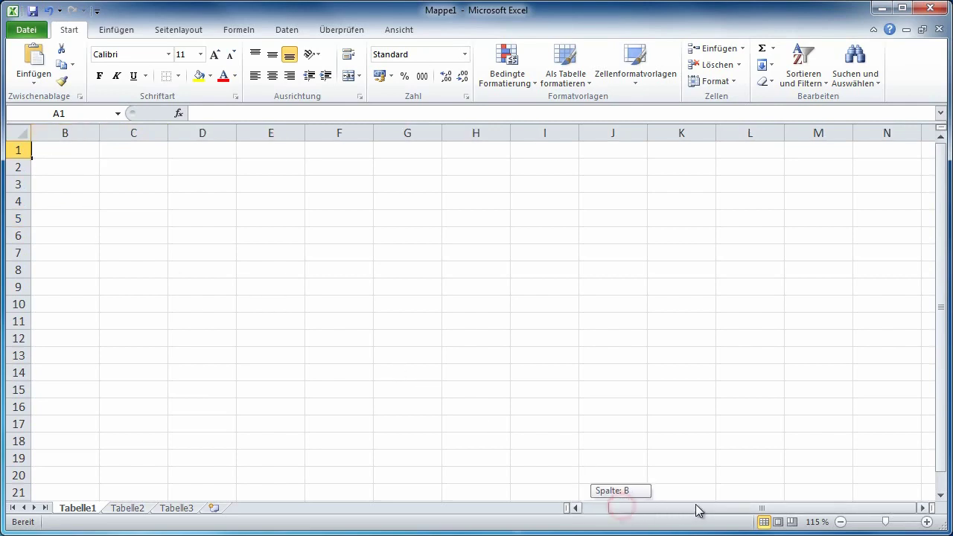
{"action": "left_click", "coordinate": [895, 149]}
{"action": "key", "text": "Right"}
{"action": "key", "text": "Right"}
{"action": "key", "text": "Right"}
{"action": "key", "text": "Right"}
{"action": "key", "text": "Right"}
{"action": "key", "text": "Right"}
{"action": "key", "text": "Right"}
{"action": "key", "text": "Right"}
{"action": "key", "text": "Right"}
{"action": "key", "text": "Right"}
{"action": "key", "text": "Right"}
{"action": "key", "text": "Right"}
{"action": "key", "text": "Right"}
{"action": "key", "text": "Right"}
{"action": "key", "text": "Right"}
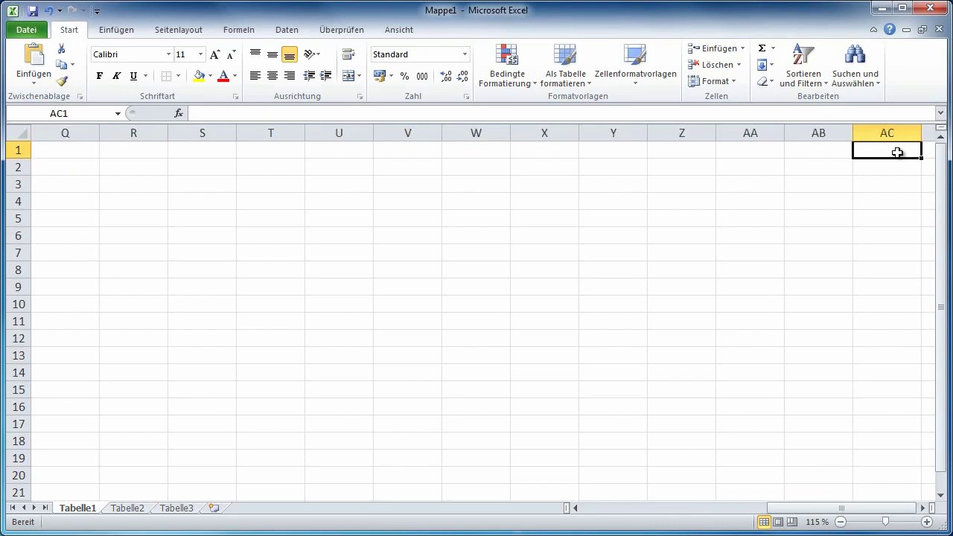
{"action": "key", "text": "Left"}
{"action": "key", "text": "Left"}
{"action": "key", "text": "Left"}
{"action": "key", "text": "Left"}
{"action": "key", "text": "Home"}
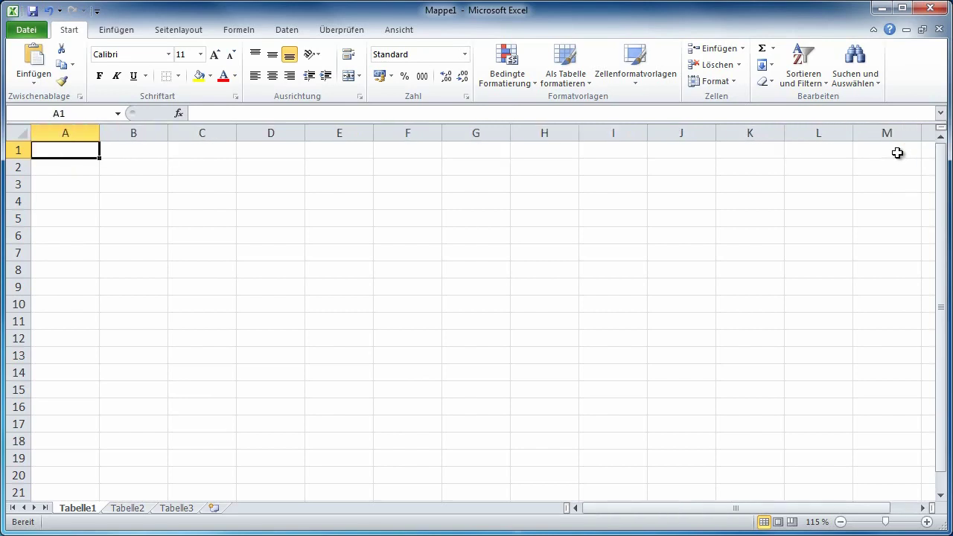
{"action": "key", "text": "Down"}
{"action": "key", "text": "Up"}
Enter Äpfel into cell A1, confirm it, and select B1 for the price
{"action": "double_click", "coordinate": [75, 152]}
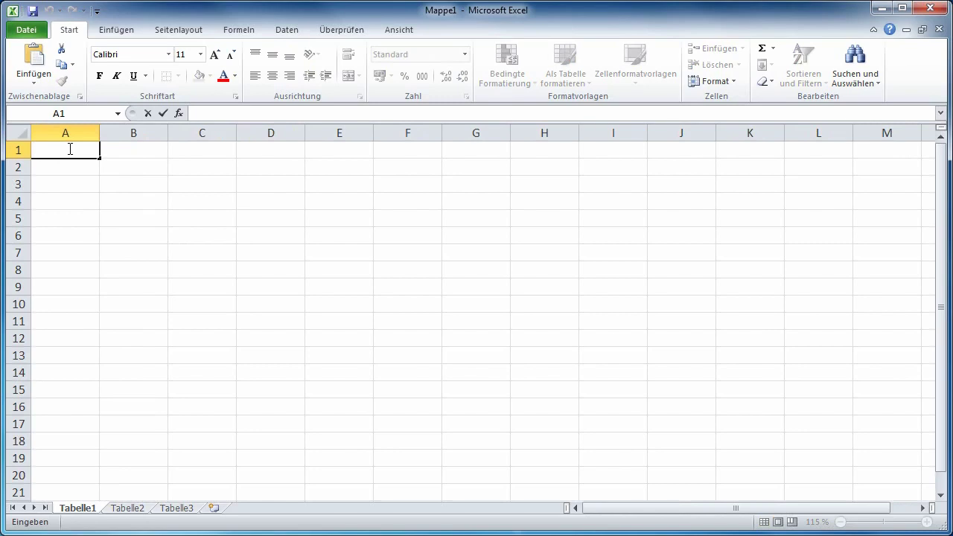
{"action": "type", "text": "Äpfel"}
{"action": "left_click", "coordinate": [185, 201]}
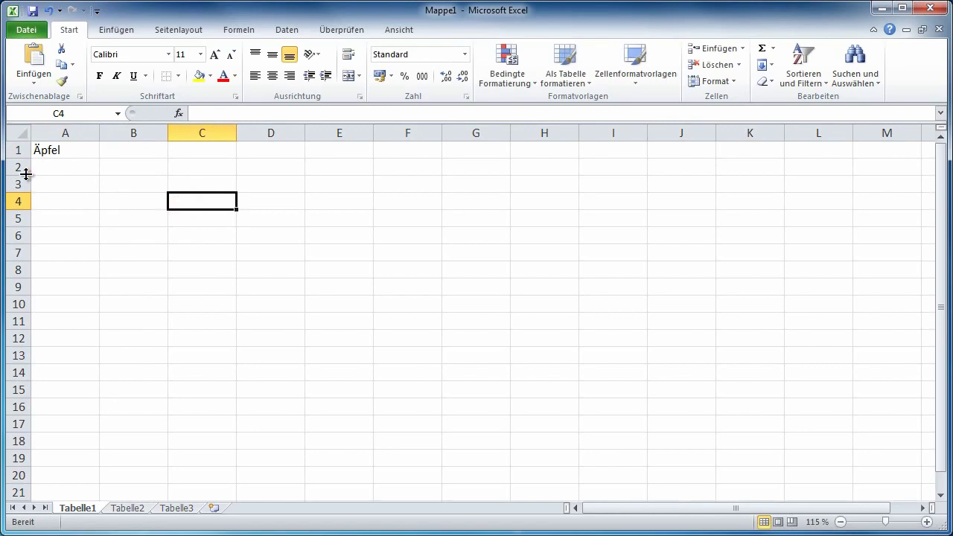
{"action": "left_click", "coordinate": [73, 150]}
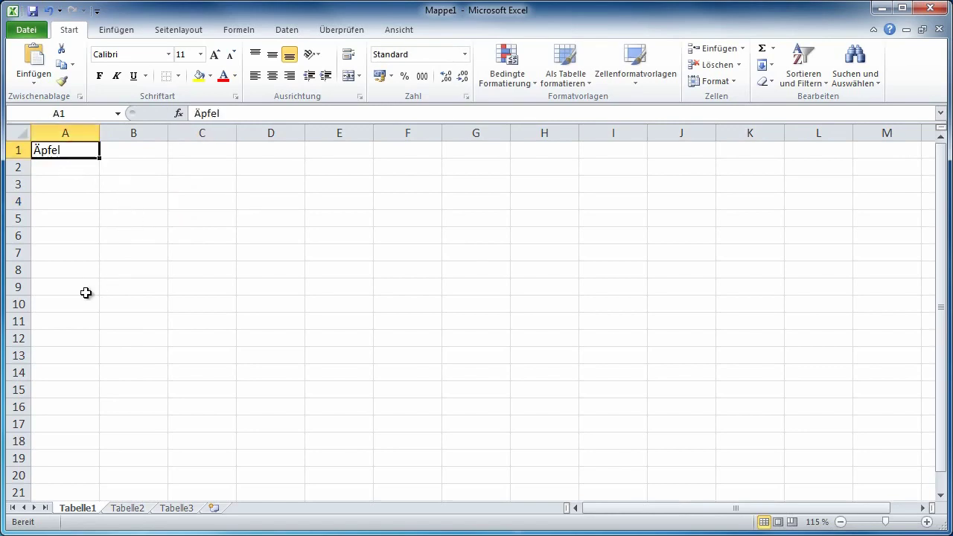
{"action": "left_click", "coordinate": [127, 149]}
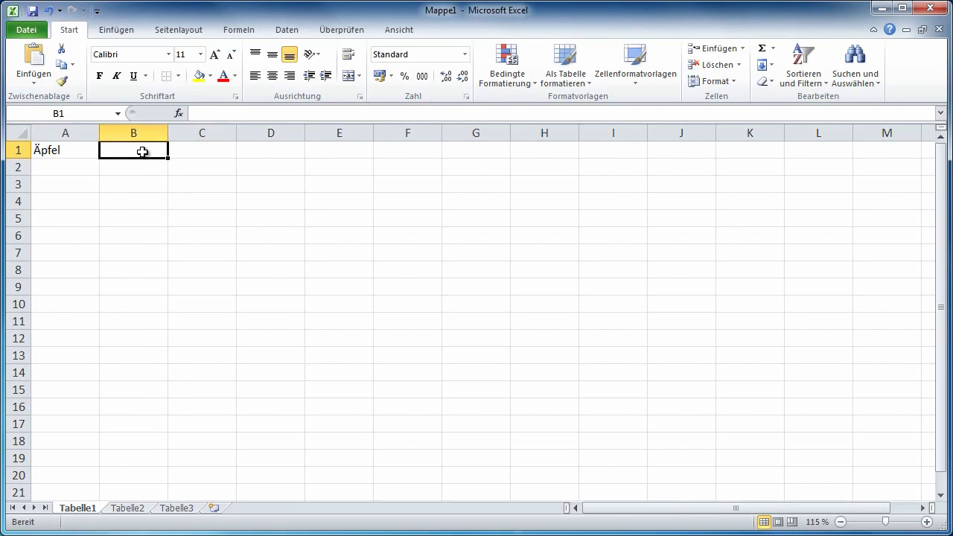
Enter 2,50 in B1, displayed as 2,5, and check the stored value
{"action": "type", "text": "2,50"}
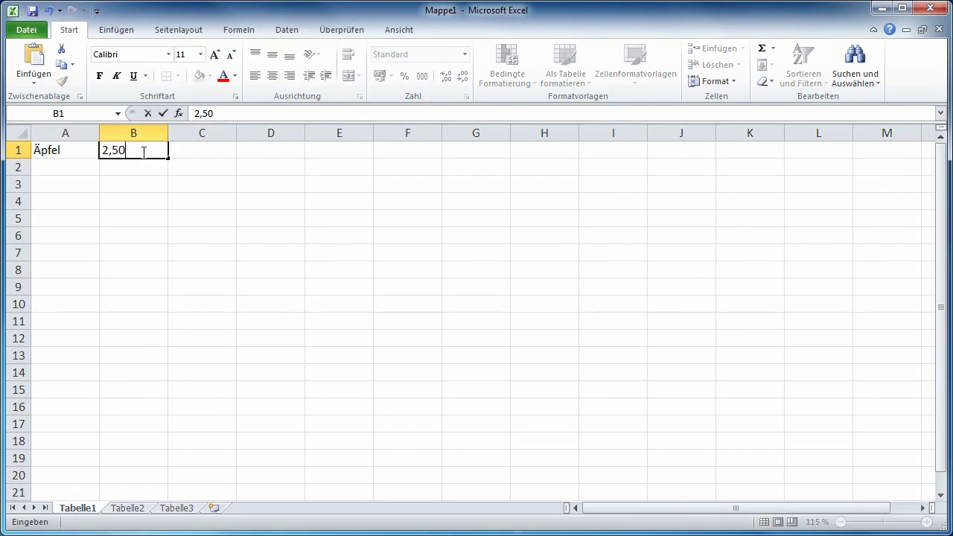
{"action": "left_click", "coordinate": [236, 196]}
{"action": "left_click", "coordinate": [162, 150]}
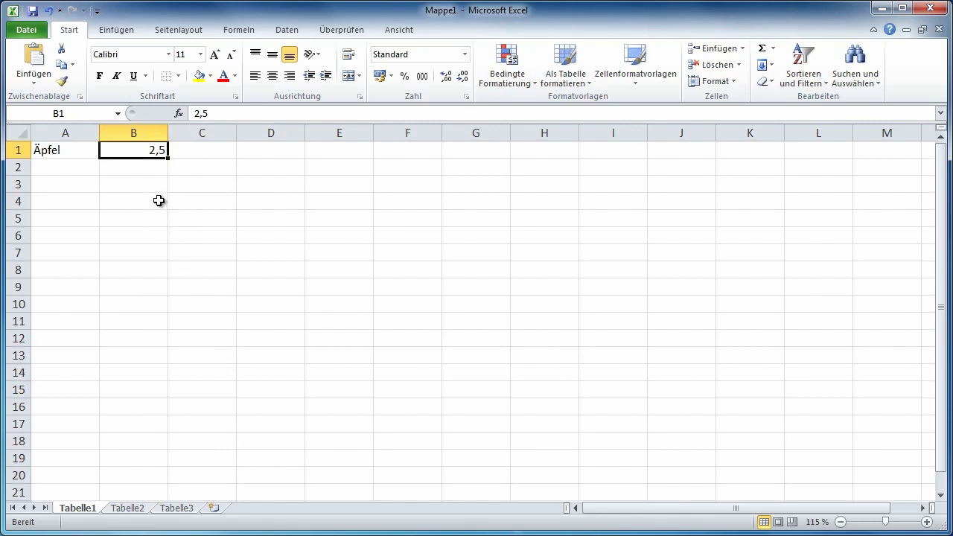
{"action": "left_click", "coordinate": [78, 152]}
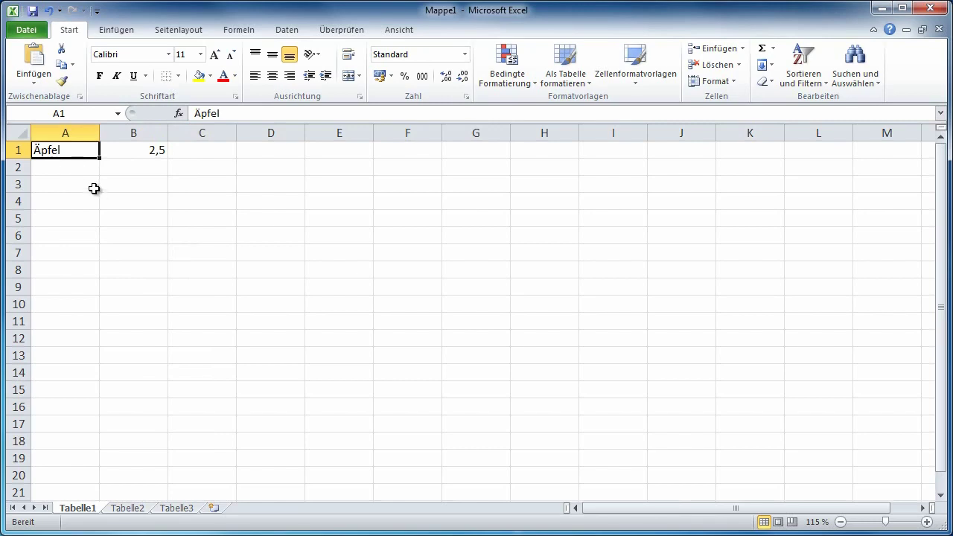
Cut Äpfel from A1 and paste it into A2, dismissing the clipboard warning
{"action": "right_click", "coordinate": [72, 149]}
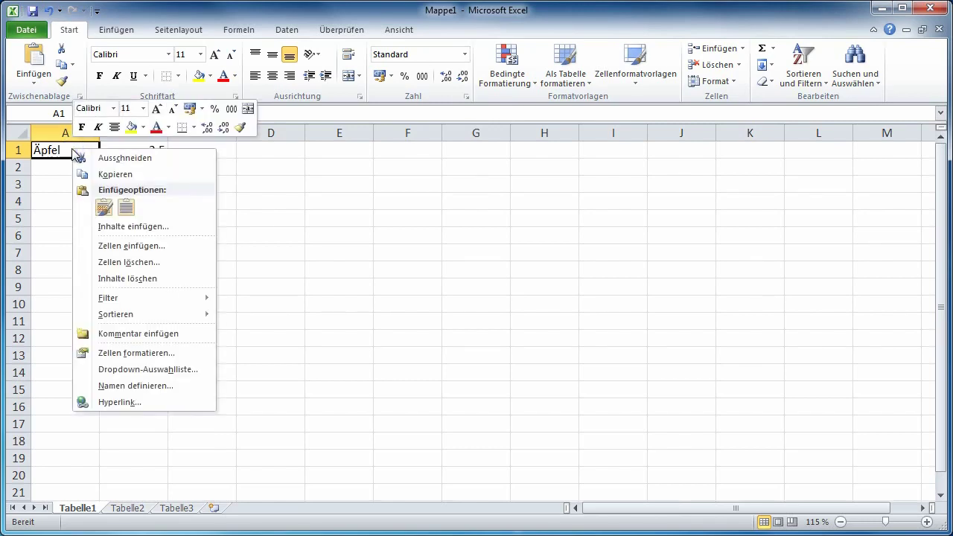
{"action": "left_click", "coordinate": [125, 157]}
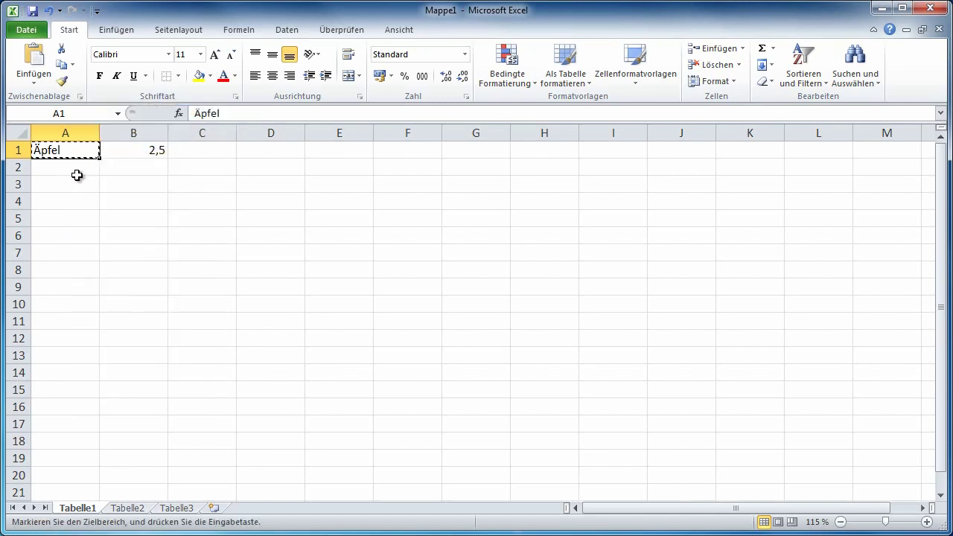
{"action": "left_click", "coordinate": [75, 168]}
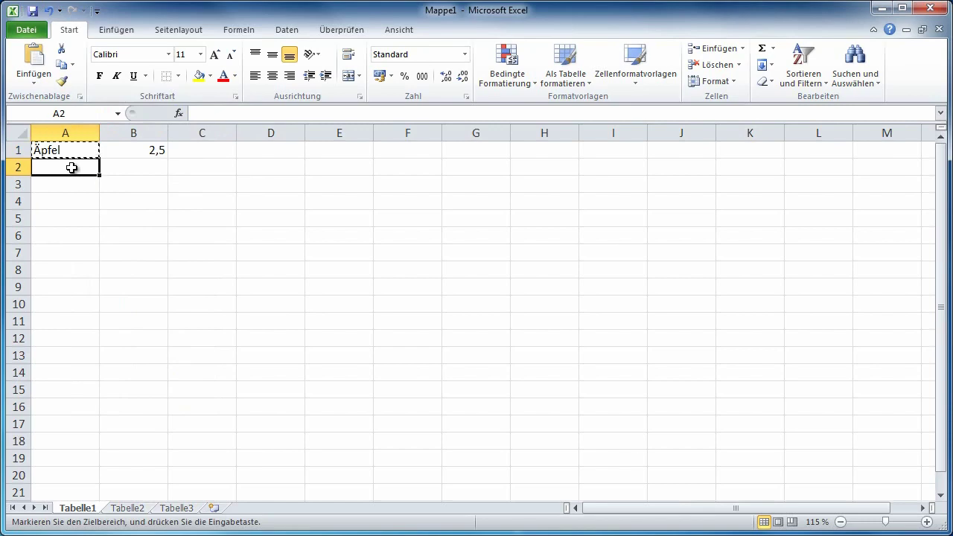
{"action": "right_click", "coordinate": [73, 170]}
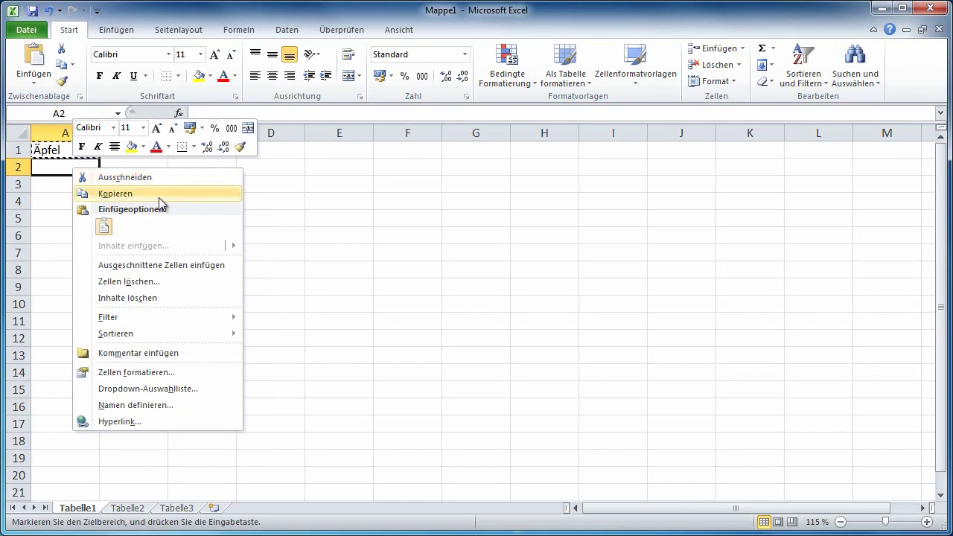
{"action": "left_click", "coordinate": [110, 233]}
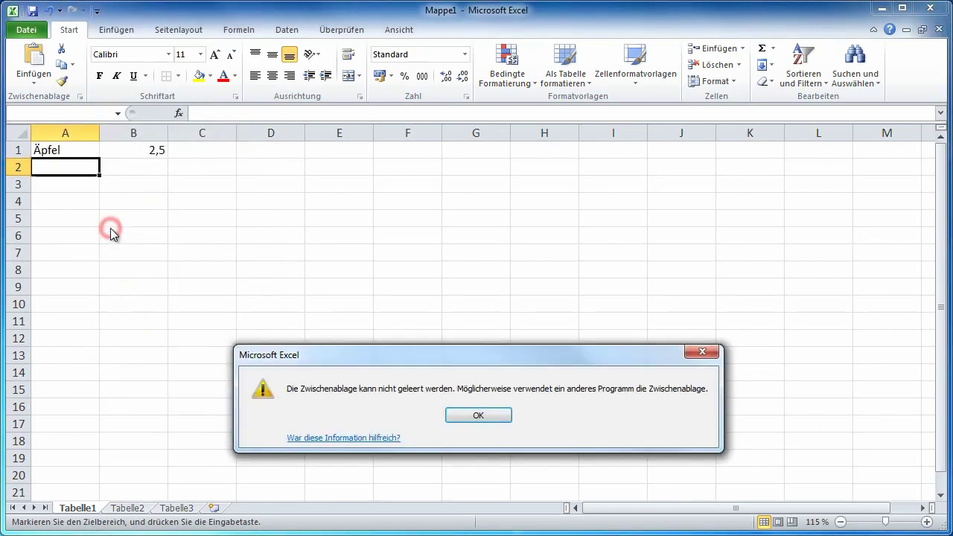
{"action": "left_click", "coordinate": [485, 415]}
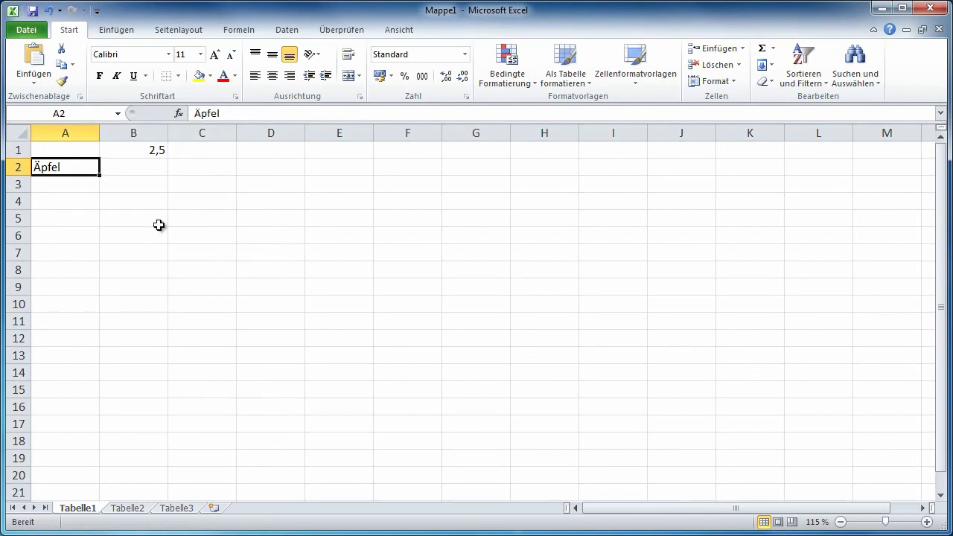
{"action": "left_click", "coordinate": [64, 151]}
{"action": "left_click", "coordinate": [80, 169]}
Drag Äpfel up into A1 and 2,5 down into B2, then try dragging 2,5 back up
{"action": "left_click_drag", "start_coordinate": [99, 167], "coordinate": [97, 149]}
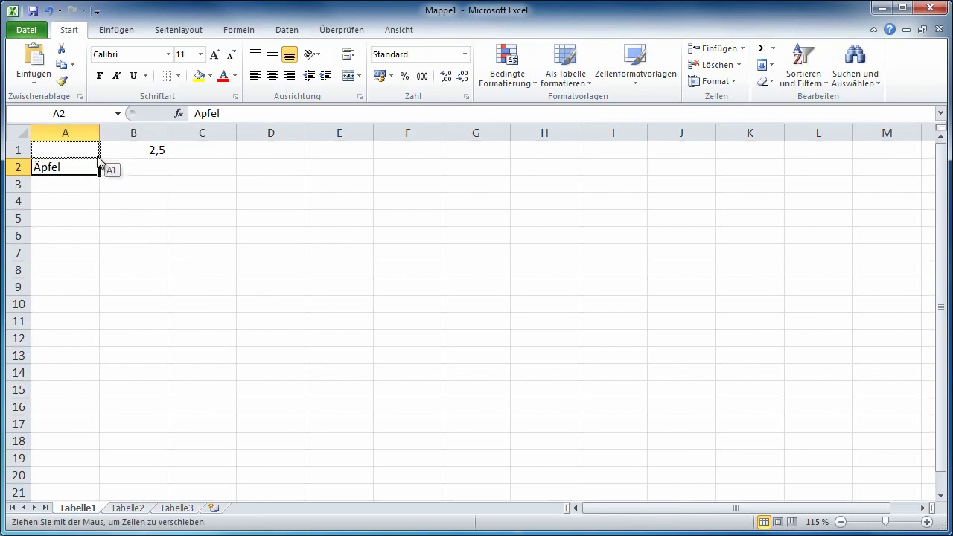
{"action": "left_click", "coordinate": [128, 152]}
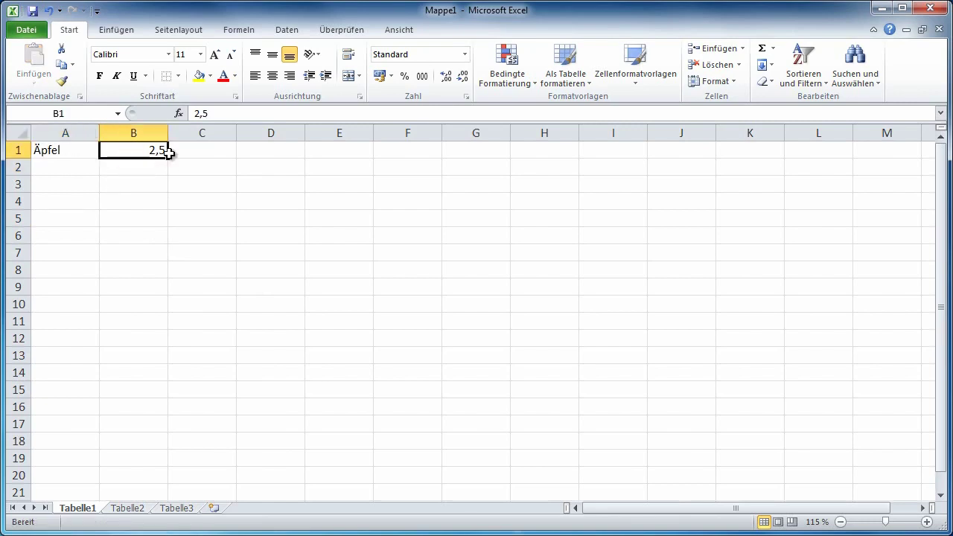
{"action": "left_click_drag", "start_coordinate": [168, 151], "coordinate": [168, 177]}
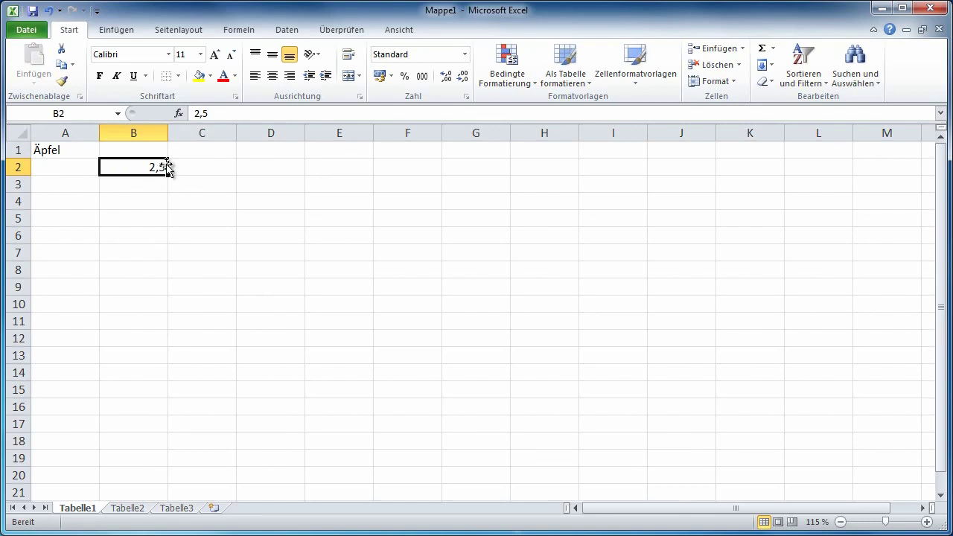
{"action": "left_click_drag", "start_coordinate": [170, 168], "coordinate": [162, 149]}
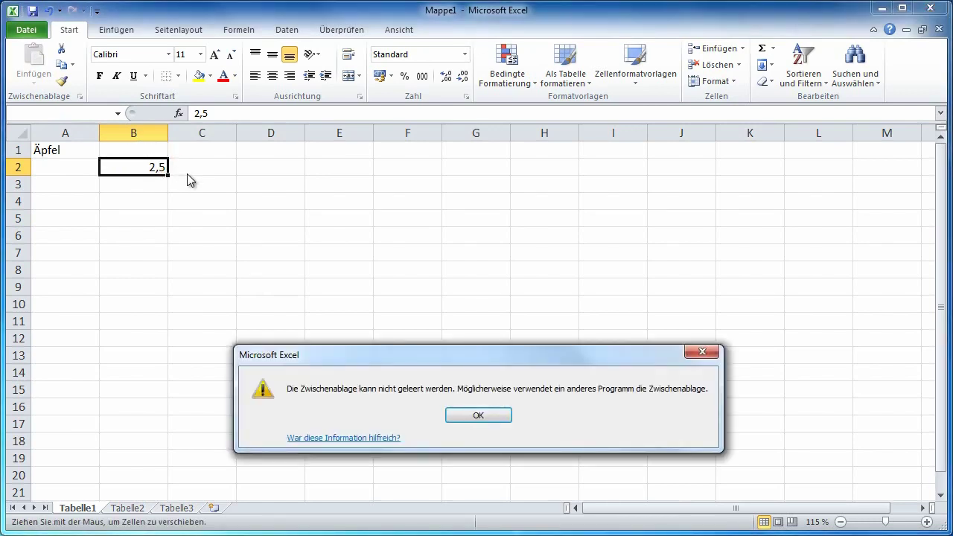
Close the clipboard error message with OK, leaving 2,5 in B1
{"action": "left_click", "coordinate": [491, 413]}
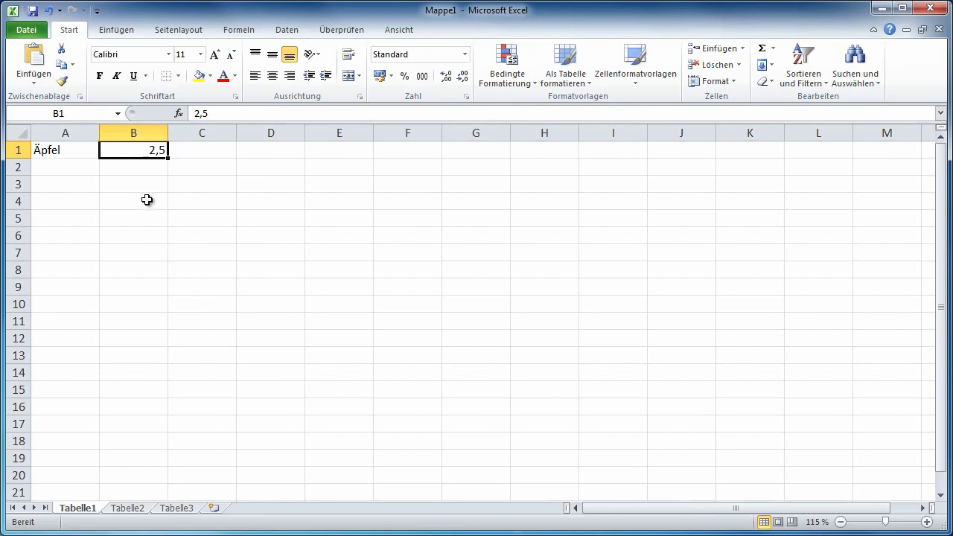
Select A1:B1 and drag the Äpfel and 2,5 pair down into B2:C2
{"action": "left_click", "coordinate": [262, 186]}
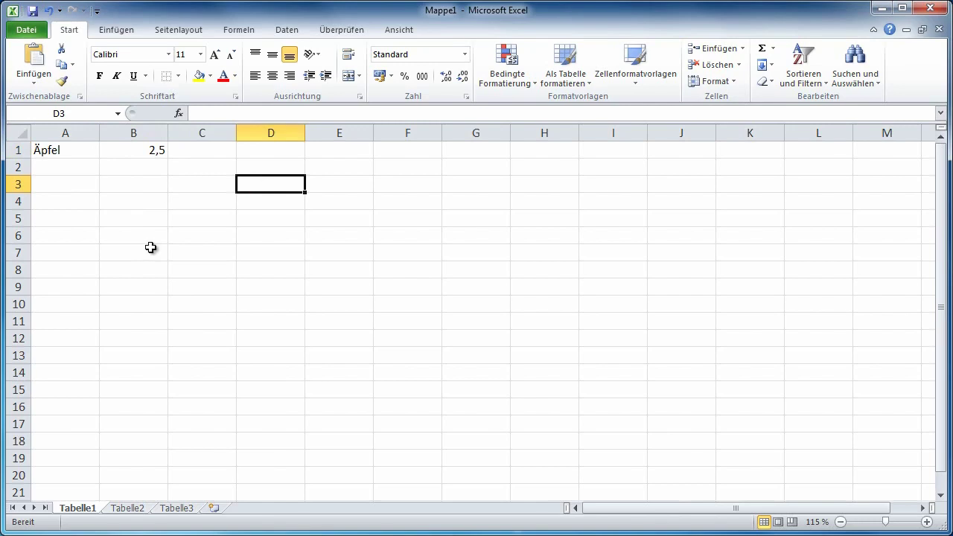
{"action": "left_click", "coordinate": [88, 149]}
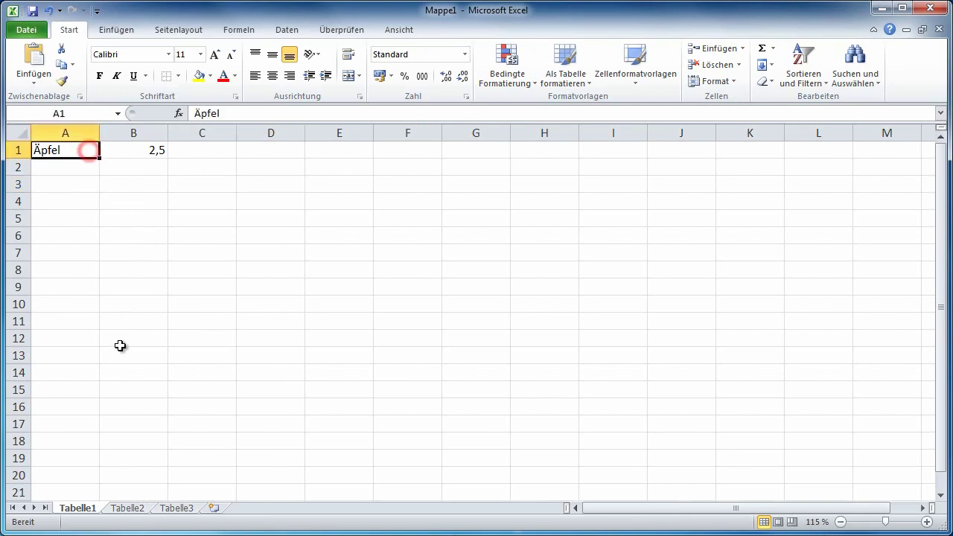
{"action": "left_click", "coordinate": [138, 149]}
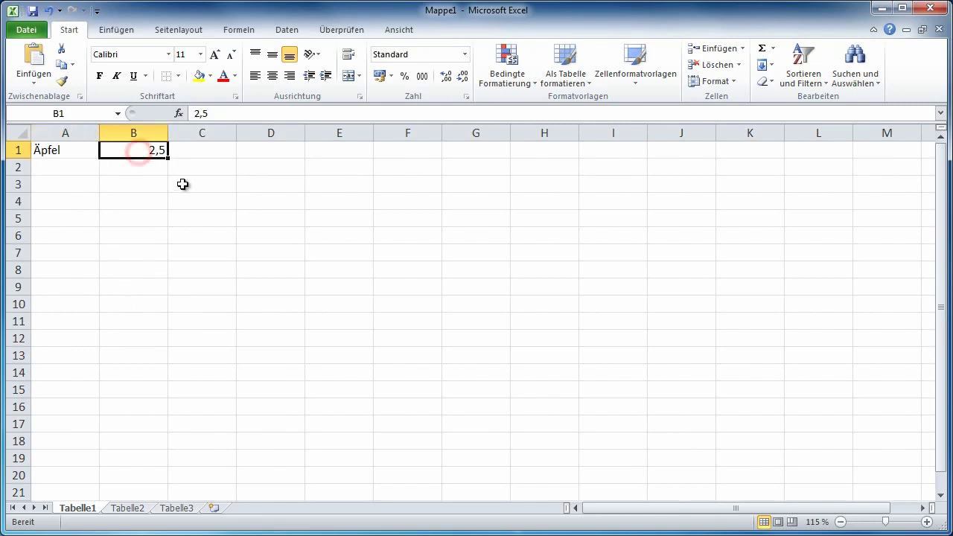
{"action": "left_click_drag", "start_coordinate": [123, 149], "coordinate": [72, 150]}
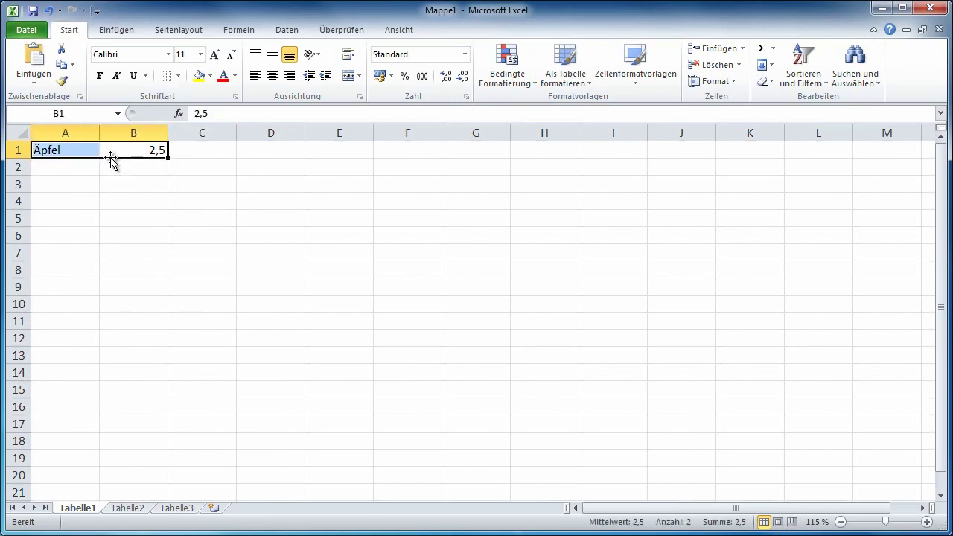
{"action": "left_click_drag", "start_coordinate": [110, 159], "coordinate": [199, 173]}
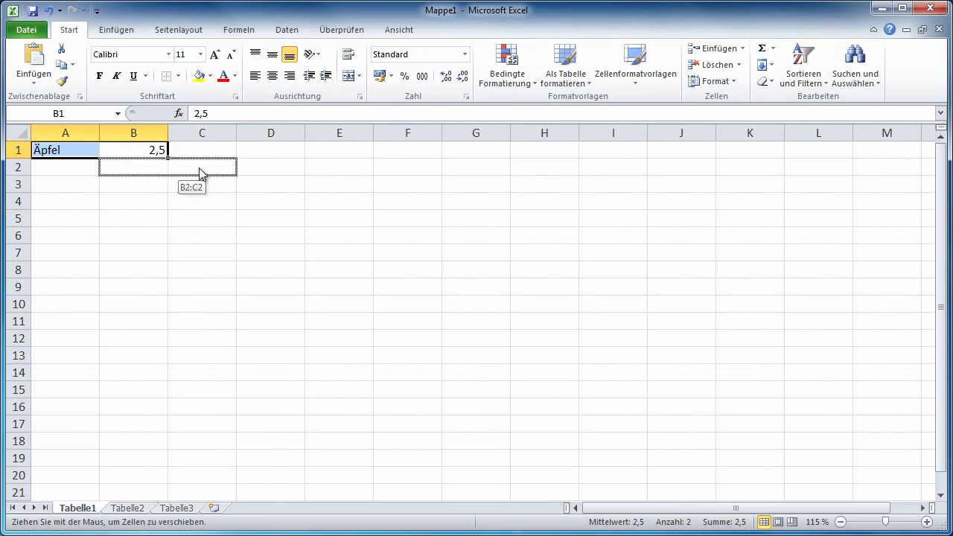
{"action": "left_click_drag", "start_coordinate": [199, 172], "coordinate": [199, 173]}
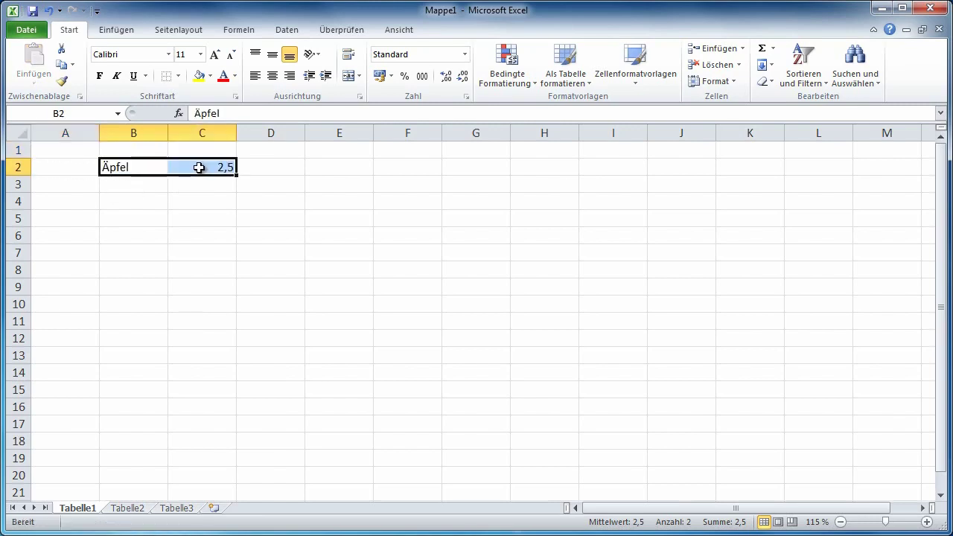
{"action": "left_click", "coordinate": [186, 232]}
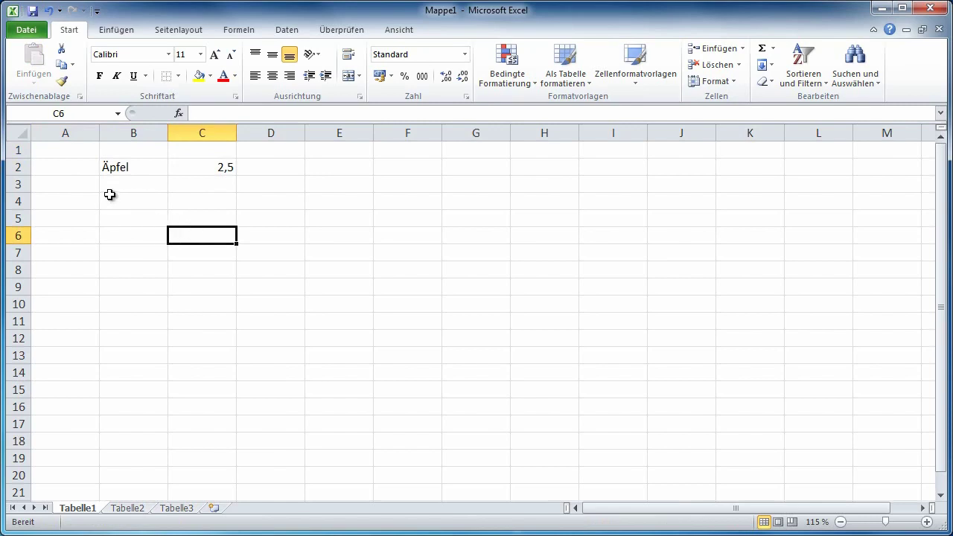
{"action": "left_click", "coordinate": [69, 149]}
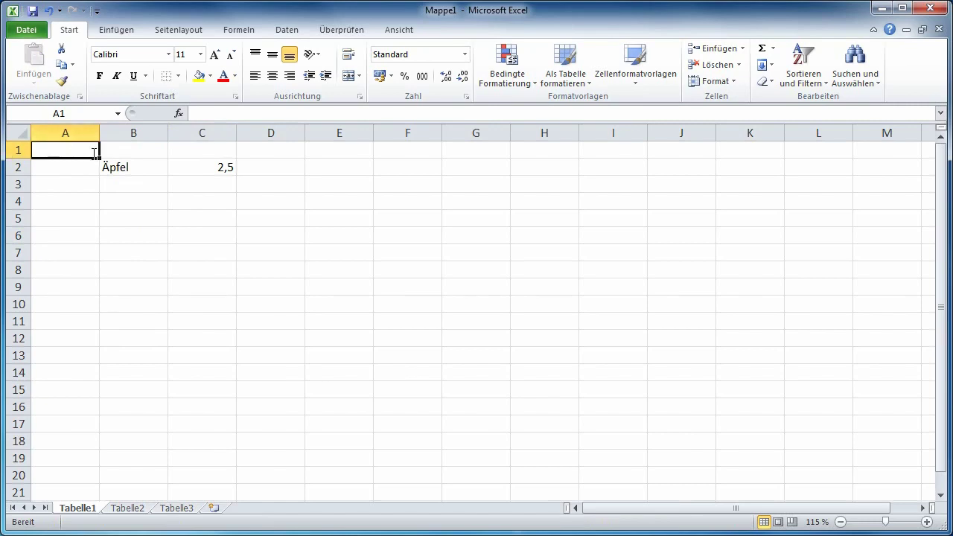
Enter headers NR., Bezeichnung and Einkaufspreis in A1:C1 and widen column C to fit
{"action": "type", "text": "NR."}
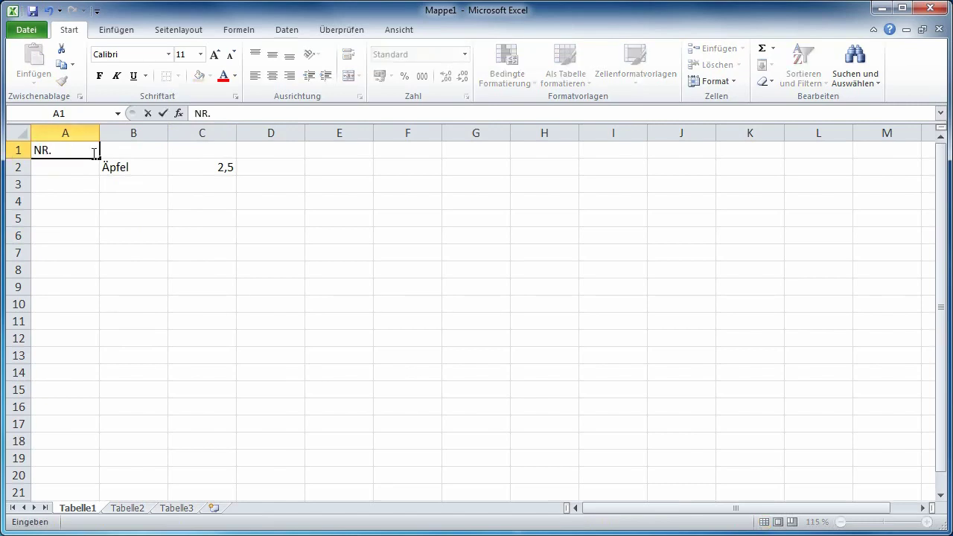
{"action": "left_click", "coordinate": [128, 152]}
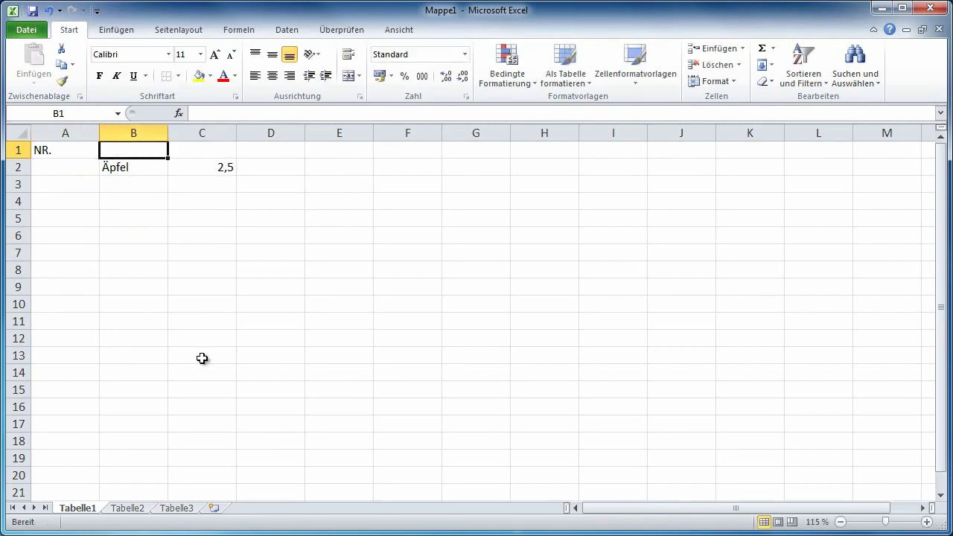
{"action": "type", "text": "Be"}
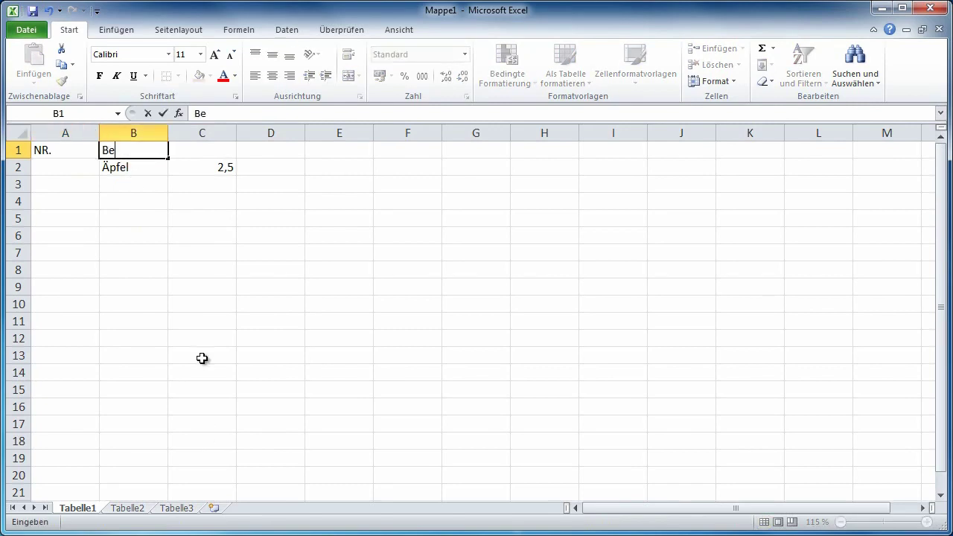
{"action": "type", "text": "zeichnung"}
{"action": "key", "text": "Tab"}
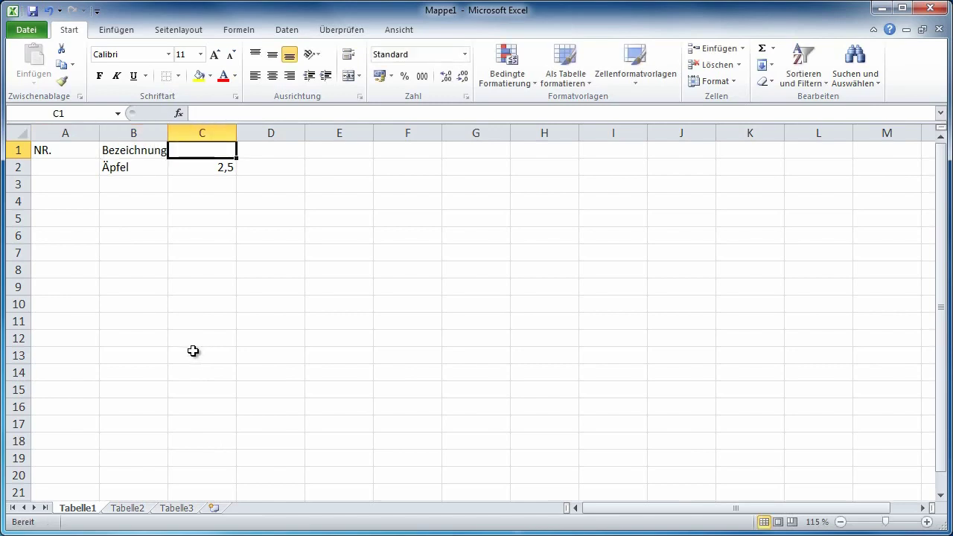
{"action": "type", "text": "Einkaufspreis"}
{"action": "left_click", "coordinate": [227, 320]}
{"action": "left_click_drag", "start_coordinate": [236, 134], "coordinate": [256, 134]}
{"action": "left_click", "coordinate": [230, 172]}
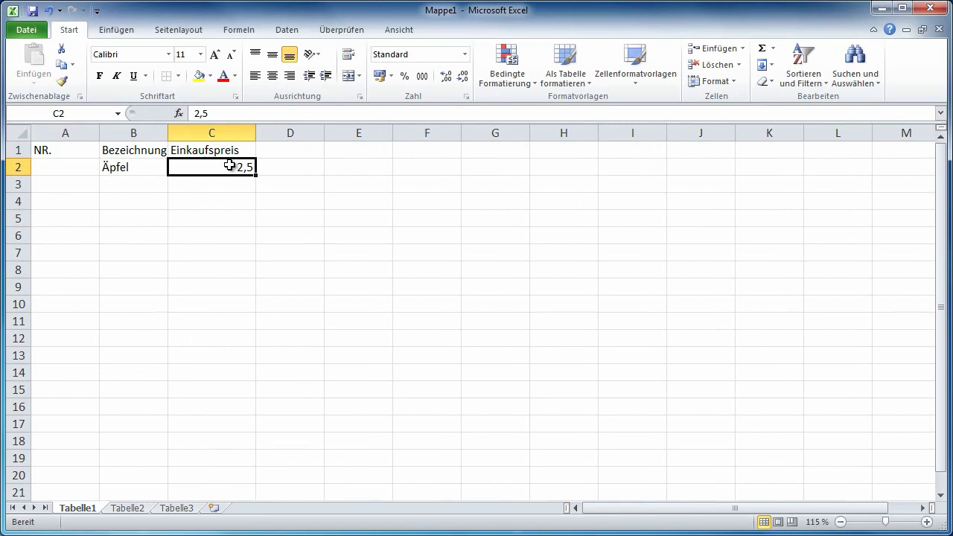
Enter 1,50 as the Äpfel price in C2 and number the first row 1 in A2
{"action": "type", "text": "1,50"}
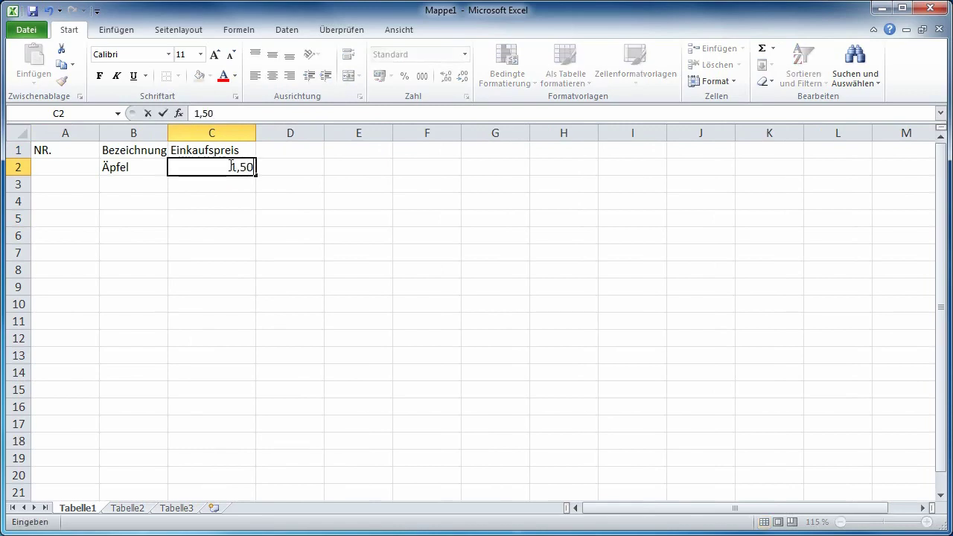
{"action": "key", "text": "Return"}
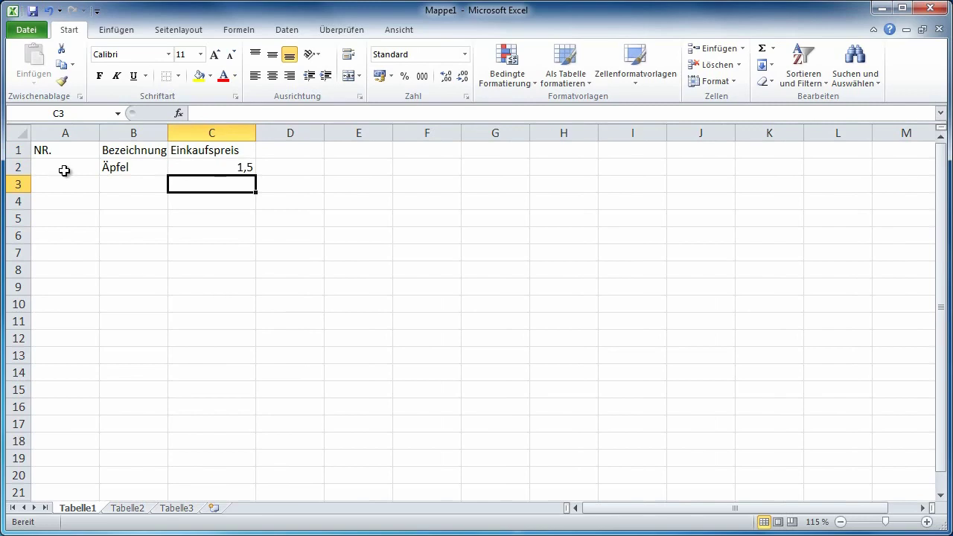
{"action": "left_click", "coordinate": [64, 169]}
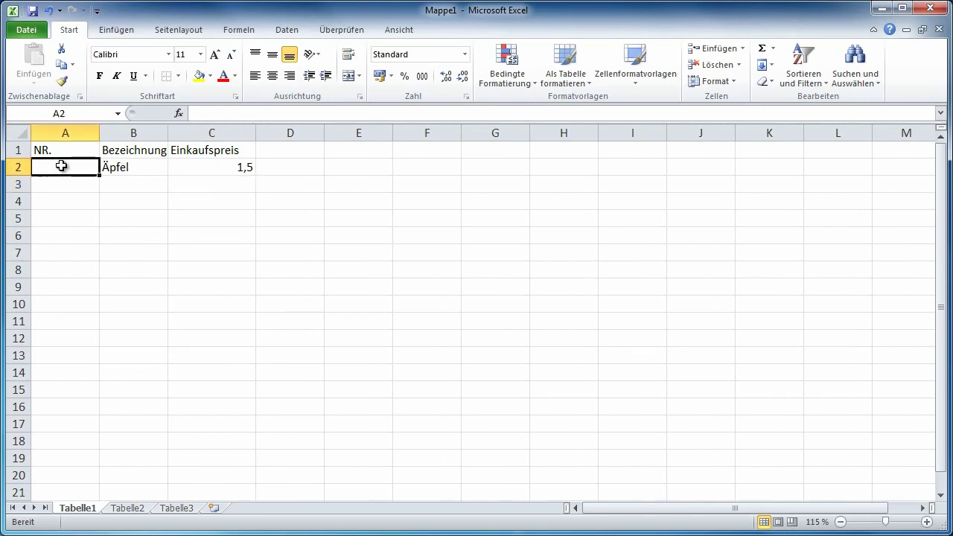
{"action": "type", "text": "1"}
{"action": "left_click", "coordinate": [208, 236]}
{"action": "key", "text": "ctrl+z"}
{"action": "key", "text": "ctrl+y"}
Number the second row 2 in A3, then move the selection to A4
{"action": "left_click", "coordinate": [63, 188]}
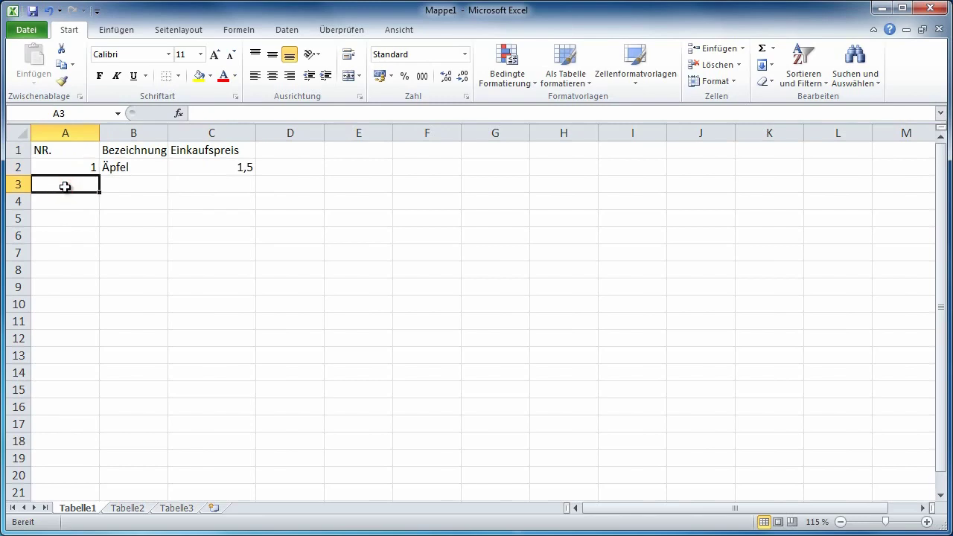
{"action": "type", "text": "2"}
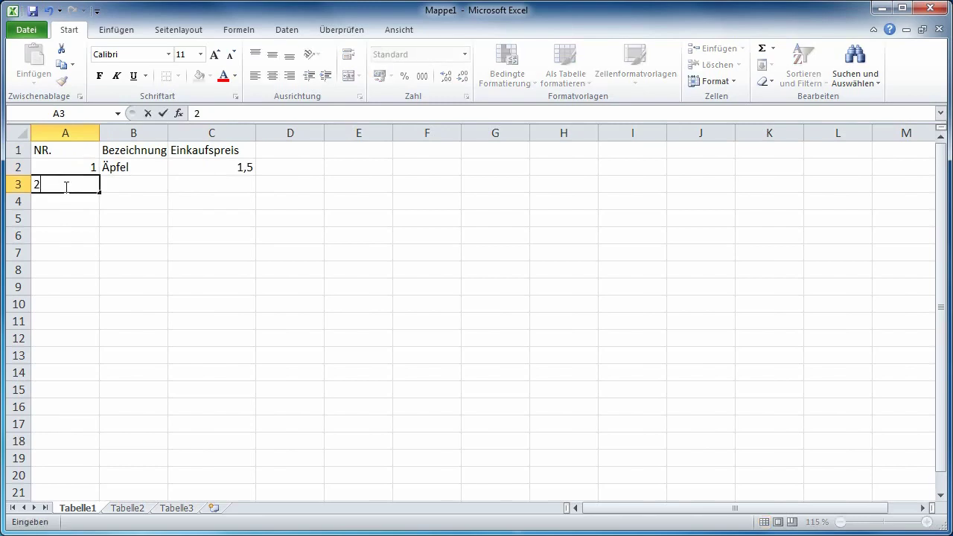
{"action": "key", "text": "Return"}
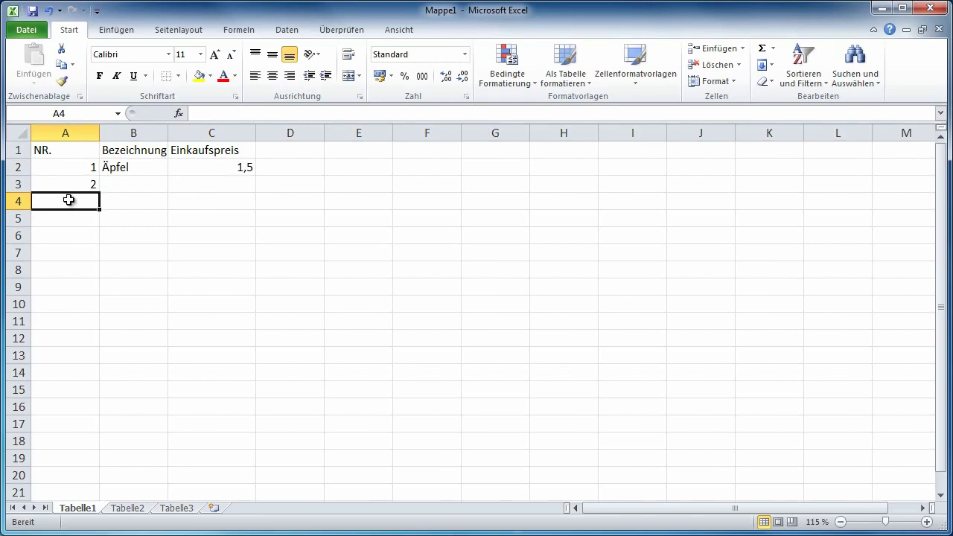
{"action": "key", "text": "Tab"}
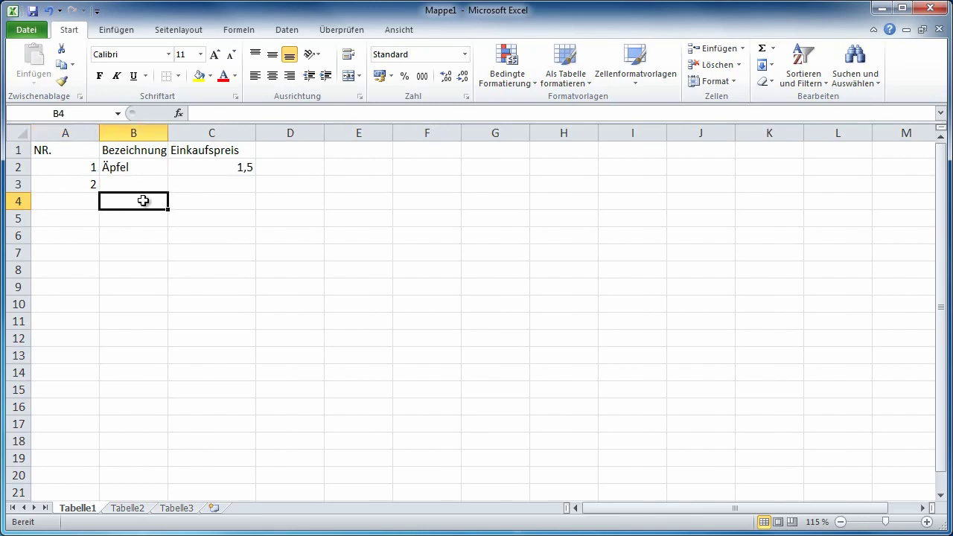
{"action": "key", "text": "Left"}
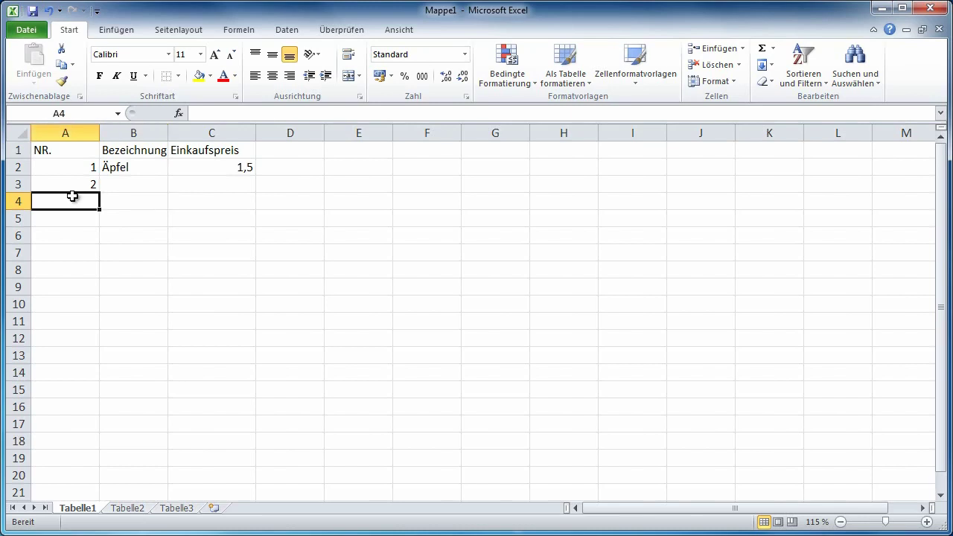